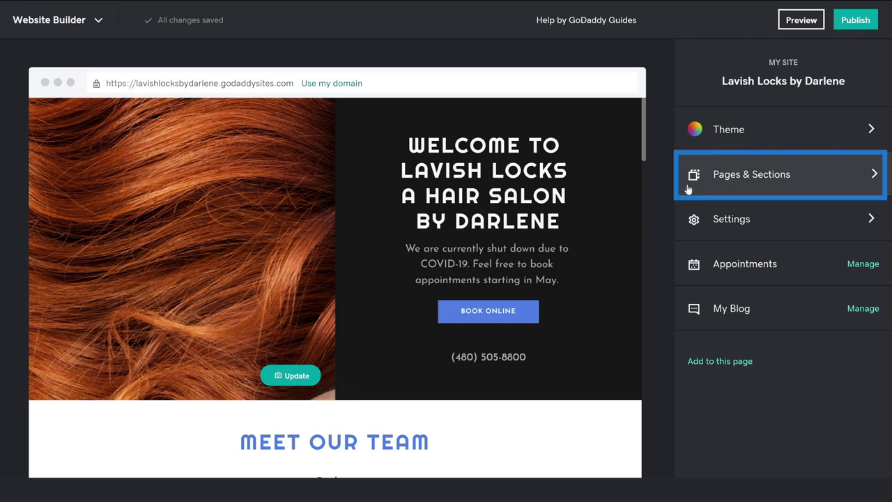
Step: Add the PayPal 'Collect donations of any amount' donation section to the homepage
left_click(688, 189)
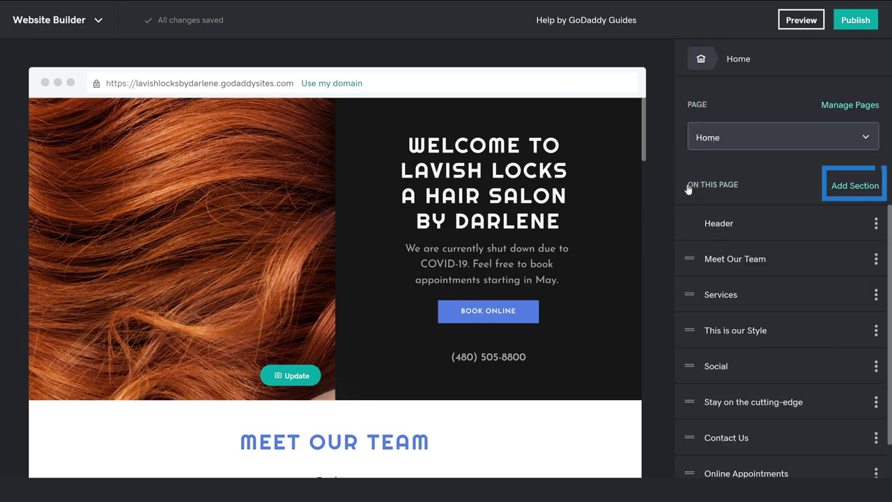
left_click(842, 187)
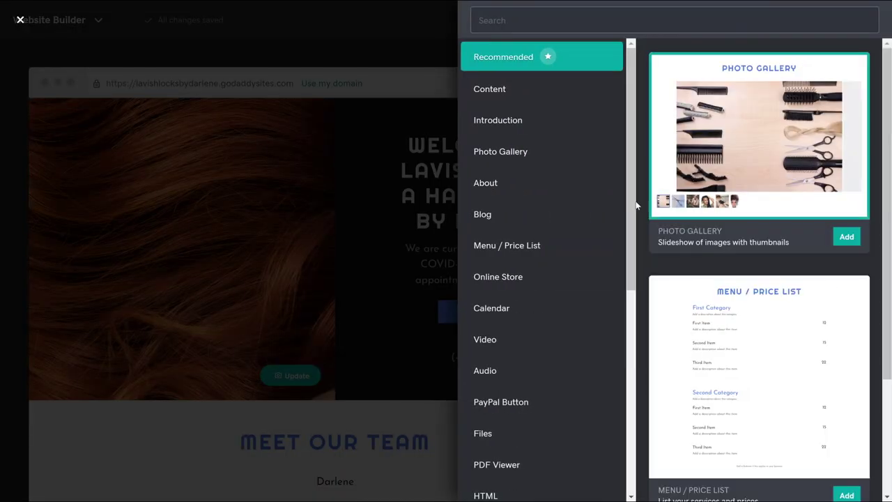
scroll(633, 215, "down", 1)
left_click(512, 318)
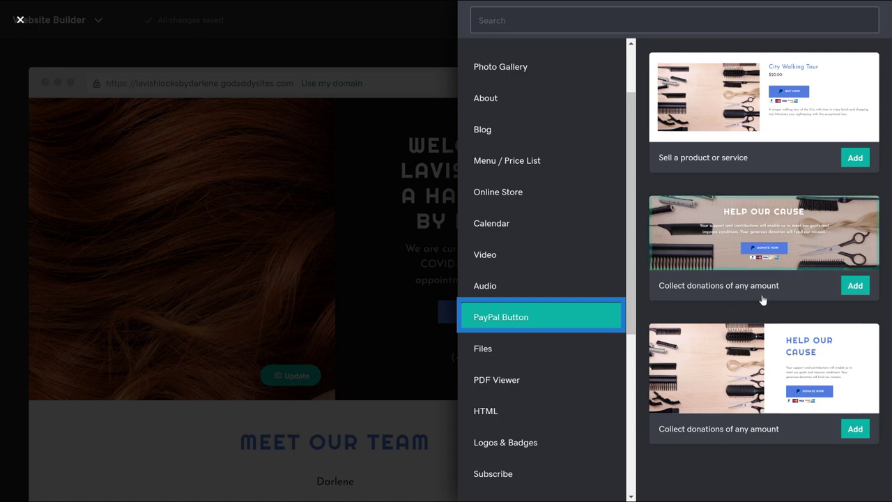
left_click(855, 286)
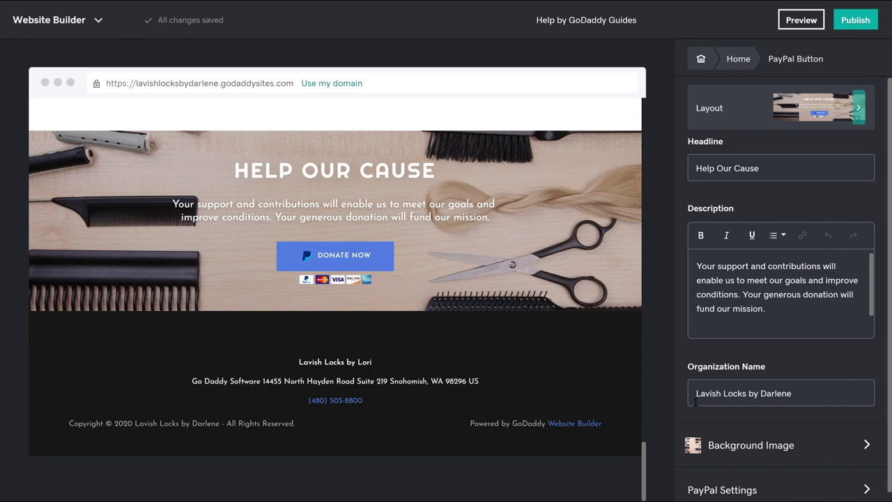
Step: Remove the background image from the Help Our Cause section
scroll(699, 403, "down", 1)
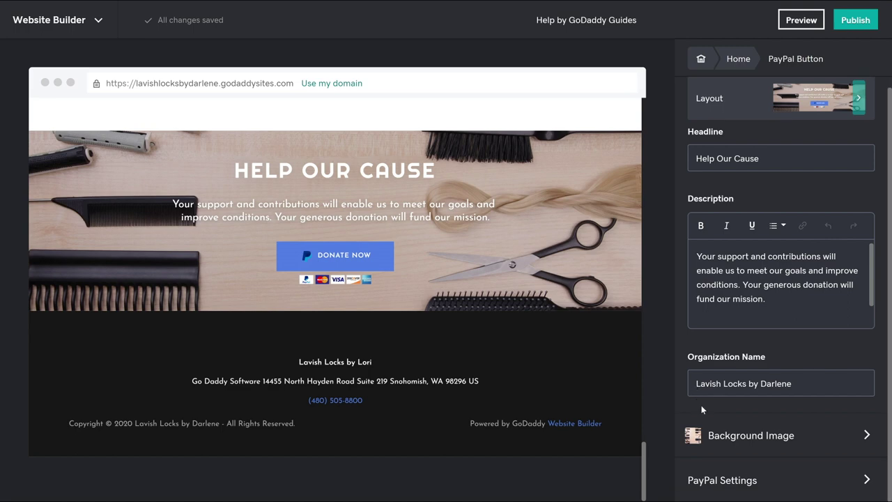
left_click(871, 437)
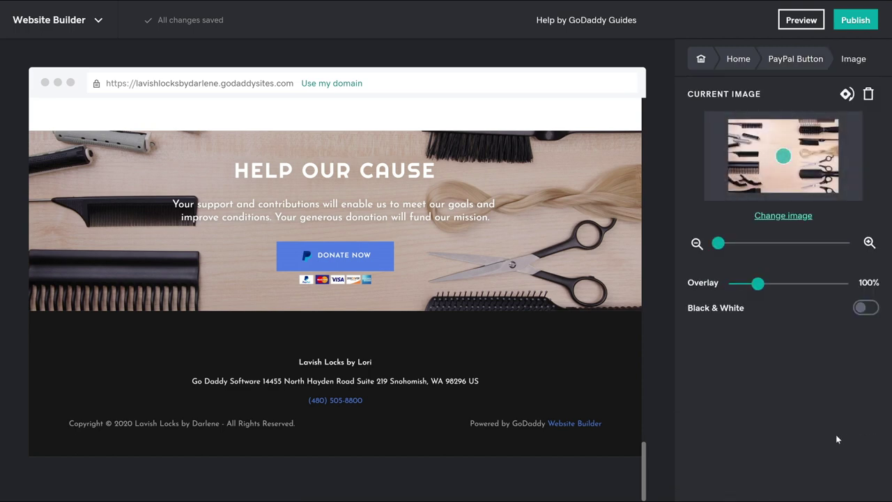
left_click(867, 96)
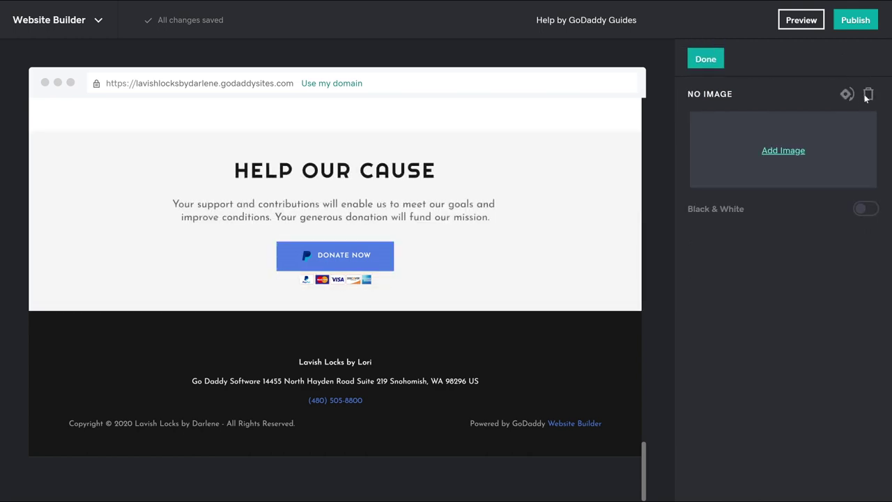
left_click(714, 64)
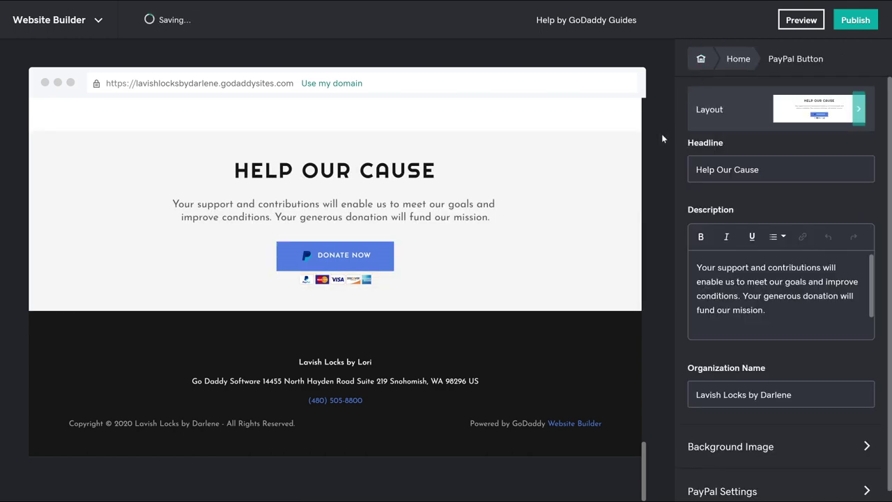
Step: Link donations to the salon's PayPal email address, keeping 'Donors can donate any amount'
scroll(739, 446, "down", 1)
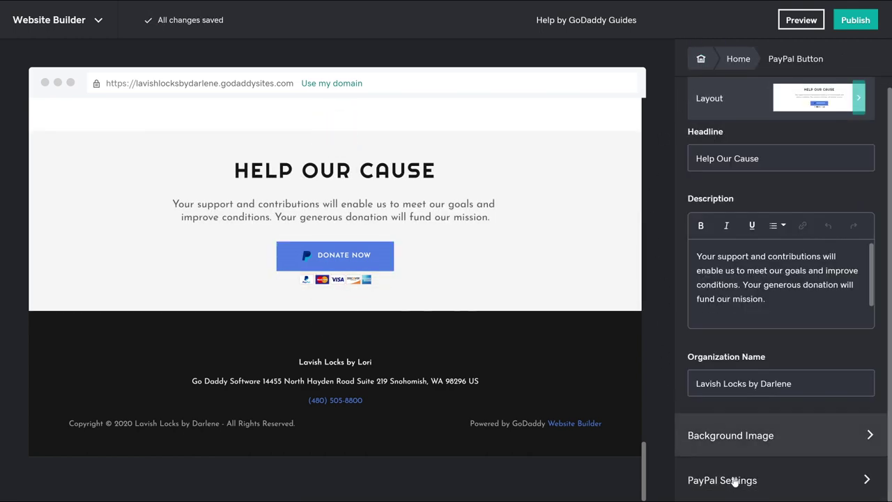
left_click(745, 481)
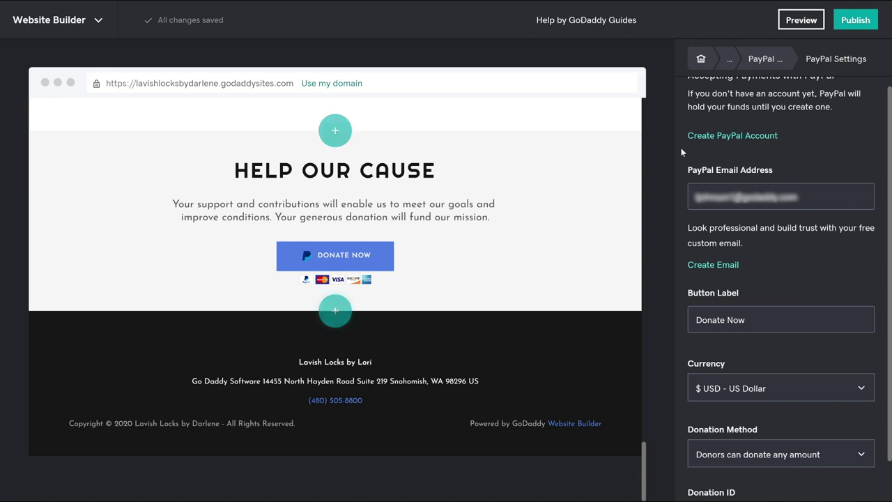
scroll(681, 147, "up", 1)
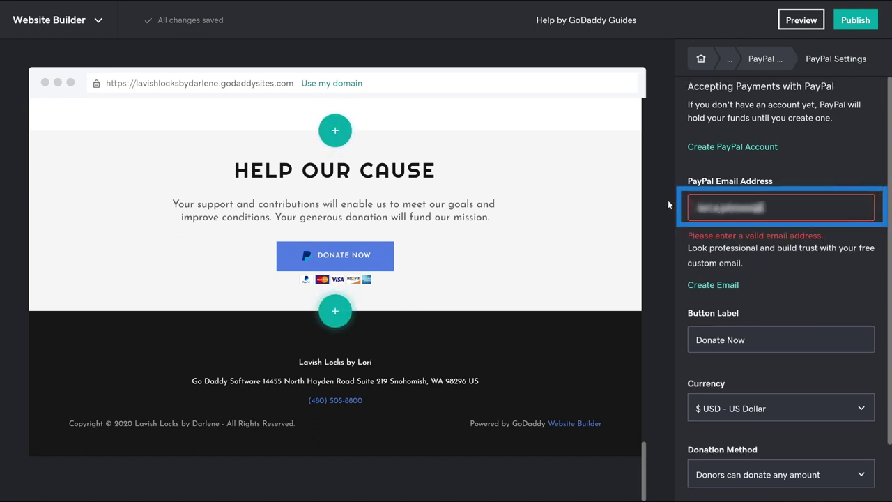
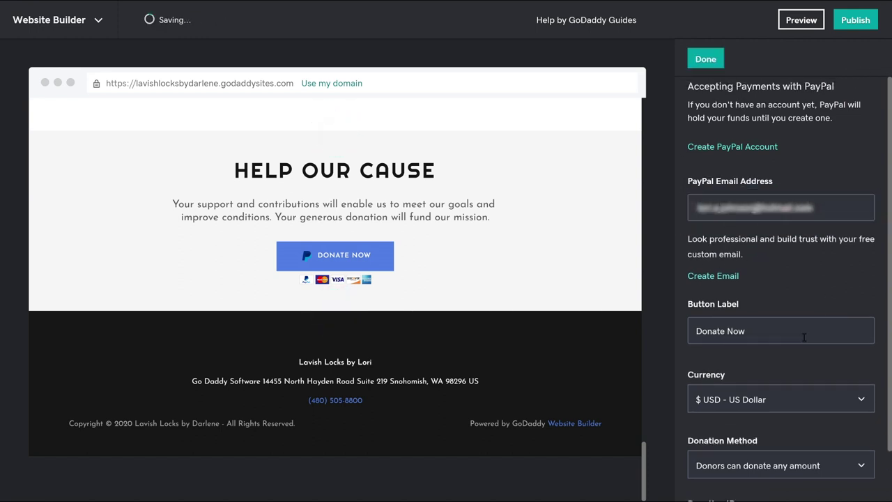
scroll(812, 328, "down", 2)
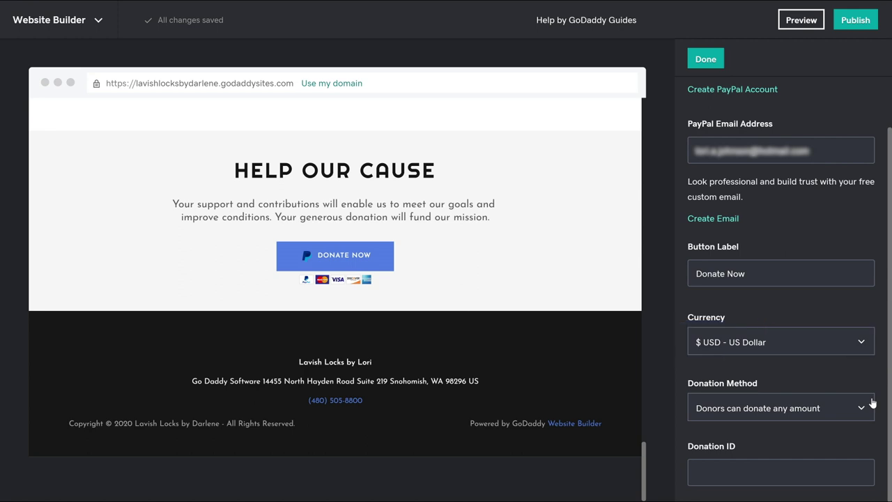
left_click(865, 407)
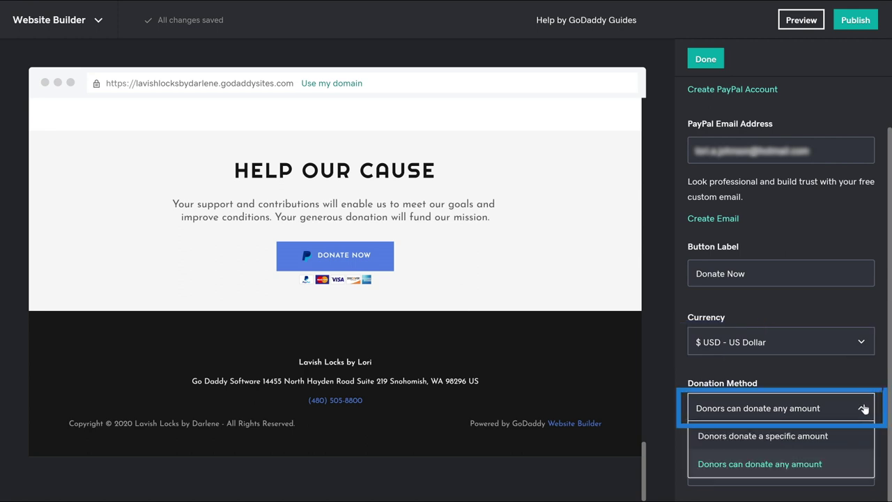
left_click(864, 409)
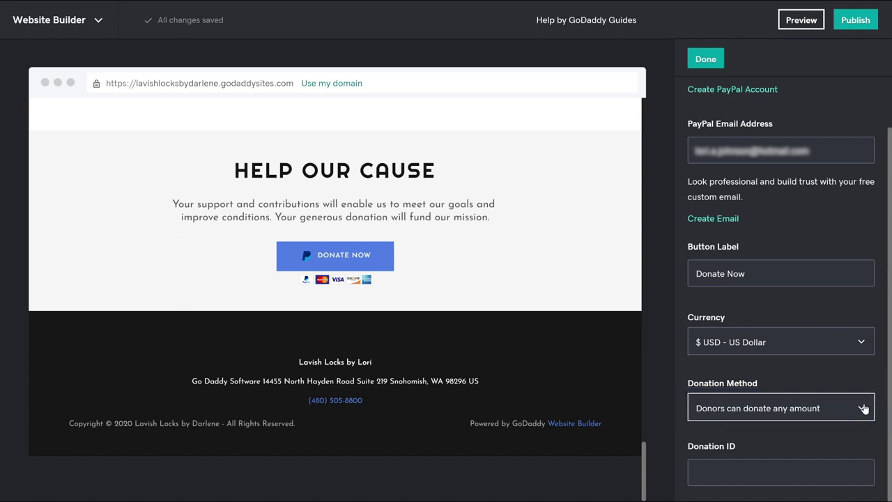
left_click(705, 60)
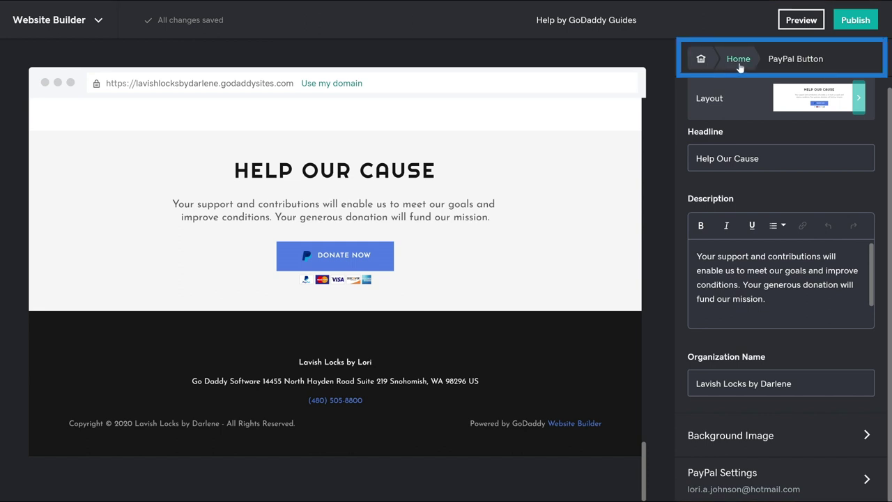
Step: Move the Help Our Cause section directly under the Header, above Meet Our Team
left_click(738, 63)
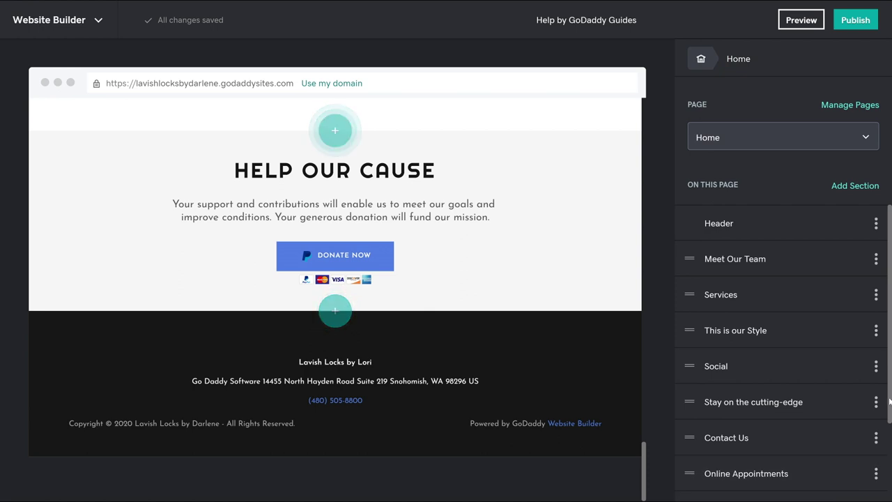
scroll(690, 481, "down", 1)
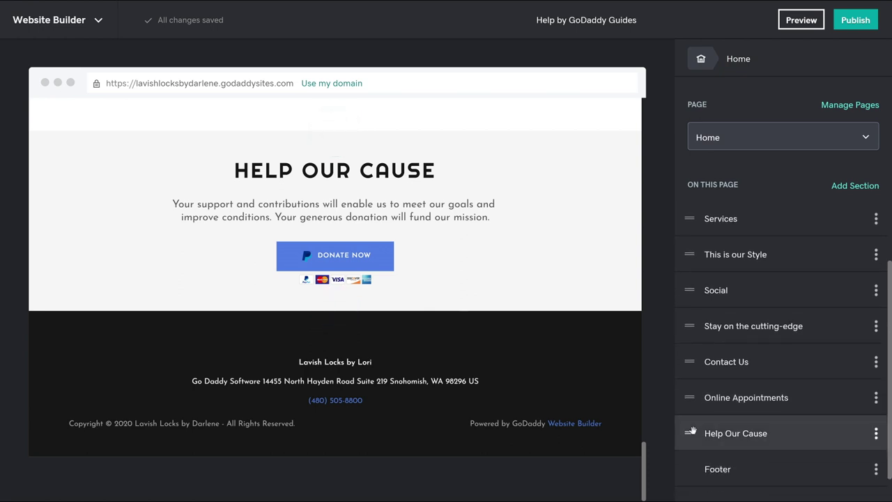
left_click_drag(692, 434, 688, 259)
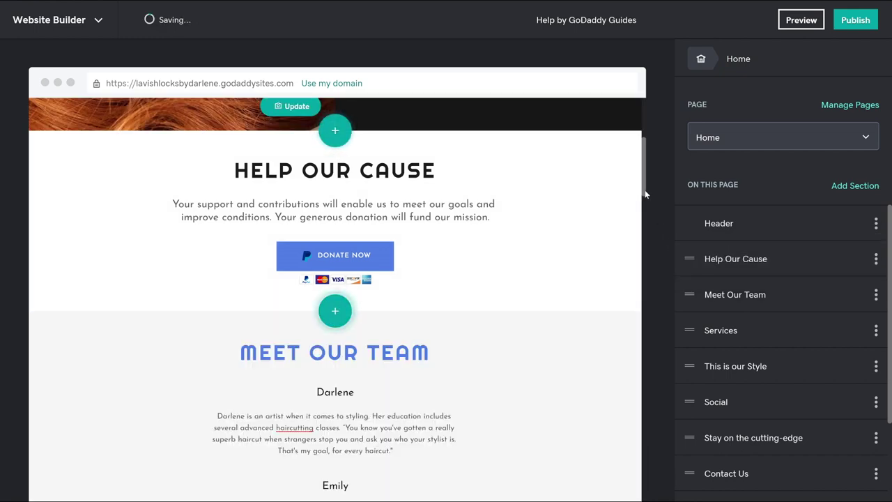
left_click_drag(645, 194, 645, 167)
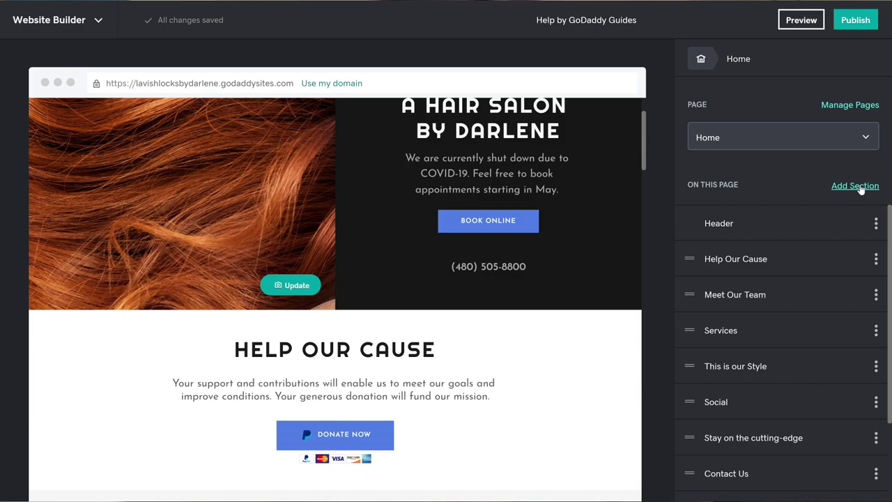
Step: Add a custom HTML section titled GOFUNDME, then go to the GoFundMe fundraiser page
left_click(855, 187)
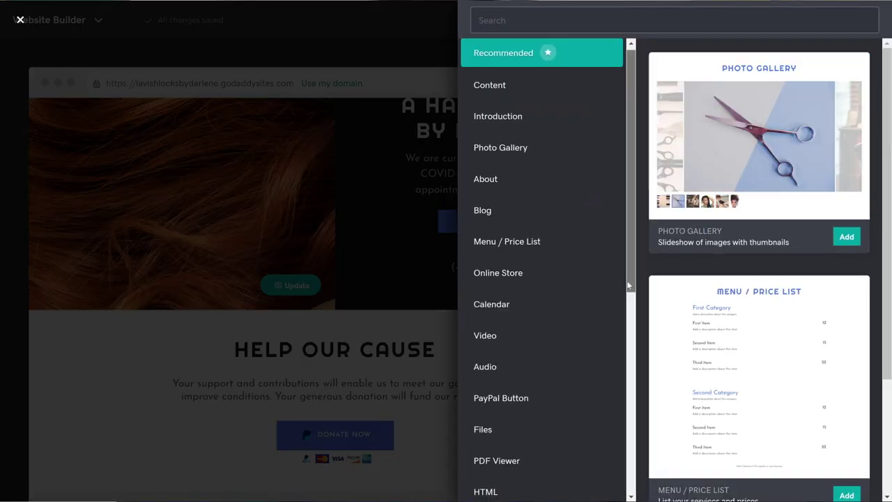
scroll(624, 355, "down", 3)
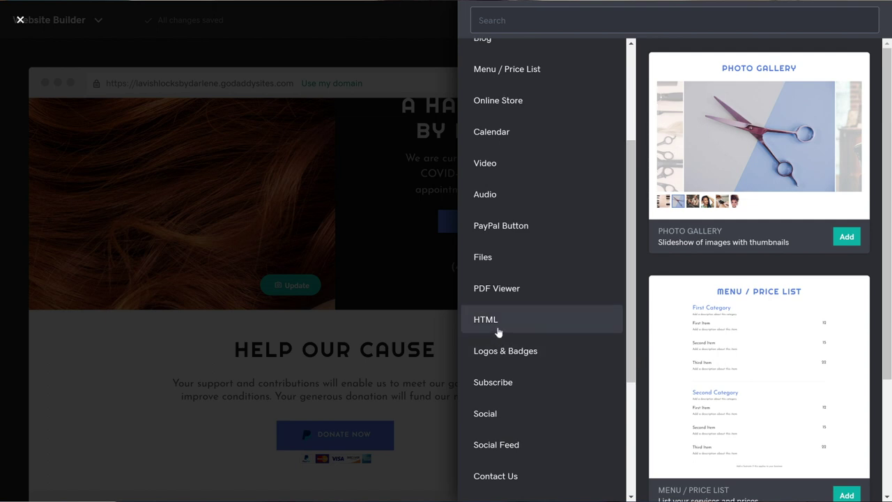
left_click(498, 332)
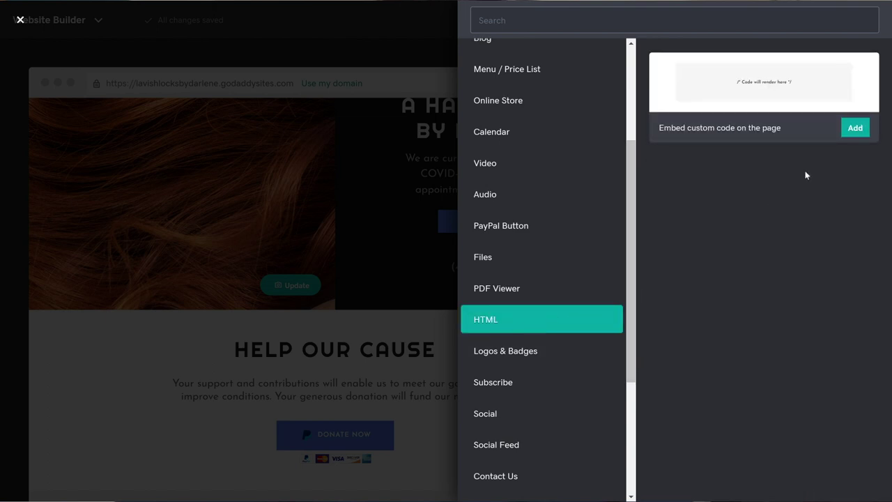
left_click(856, 128)
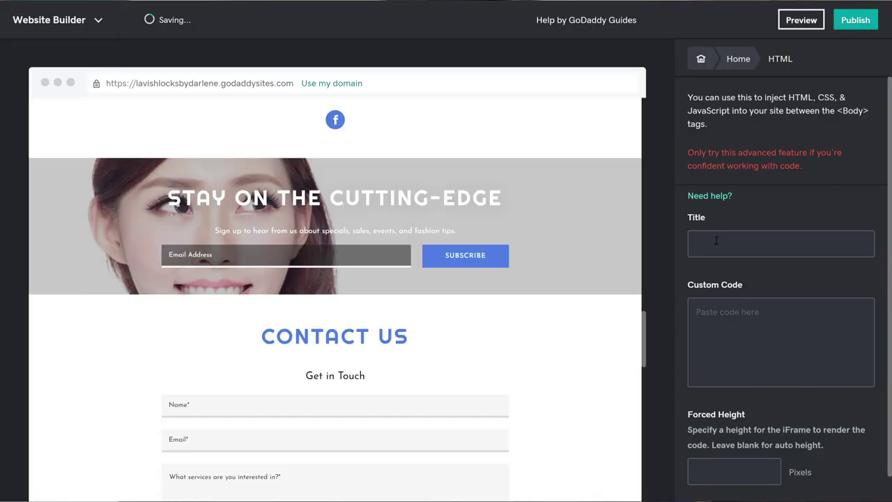
left_click(716, 241)
type("GOFUNDM")
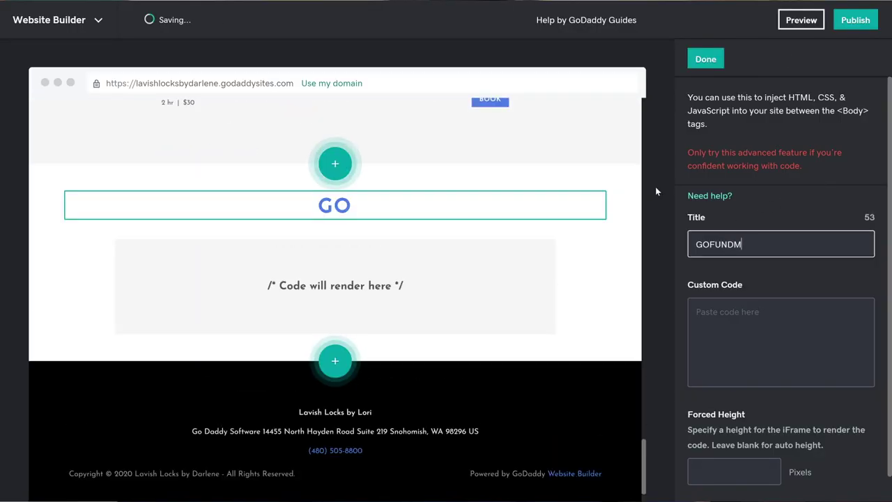
type("E")
left_click(91, 9)
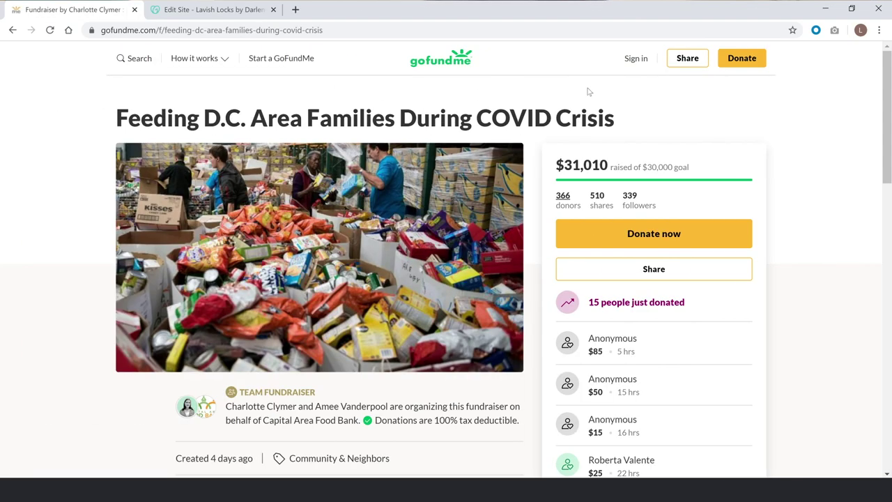
Step: Bring up the Embed HTML code for the Feeding D.C. Area Families fundraiser
left_click(689, 60)
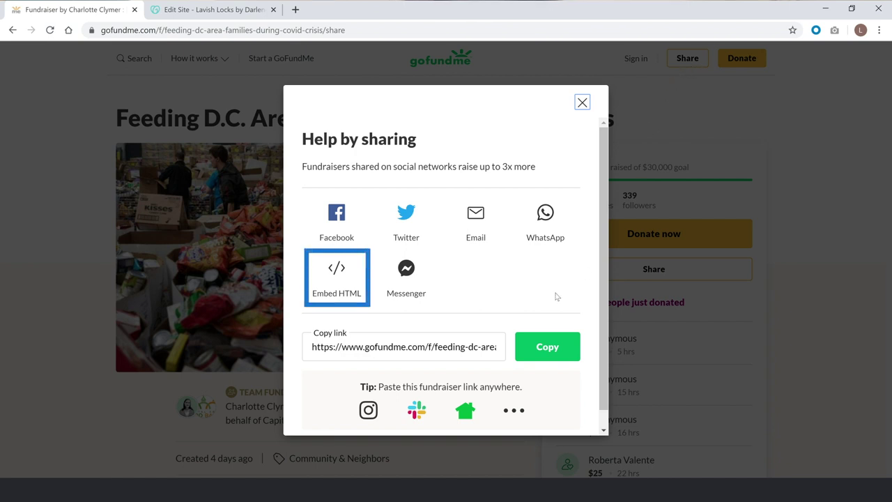
left_click(335, 276)
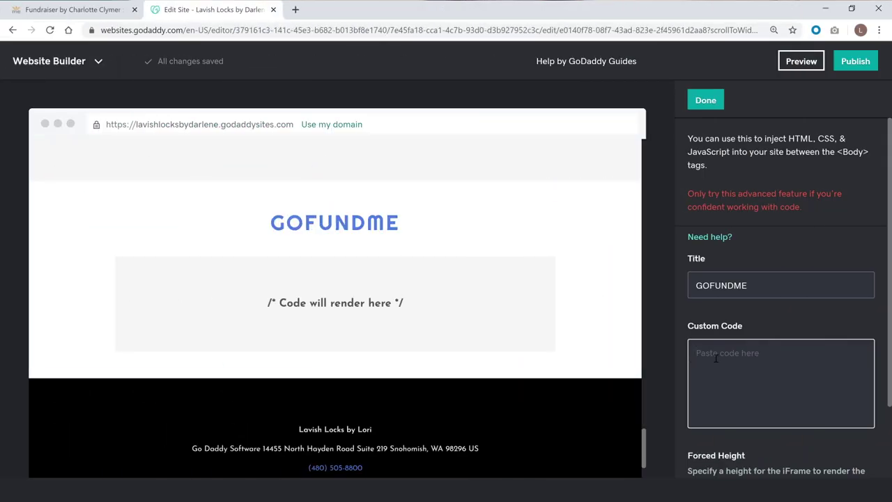
Step: Paste the GoFundMe embed code into GOFUNDME and place it right below Help Our Cause
type("<div class=\"gfm-embed\" data-url=\"https://www.gofundme.com/f/feeding-dc-area-families-during-covid-crisis/widget/large\"></div><script defer src=\"https://www.gofundme.com/static/js/embed.js\"></script>")
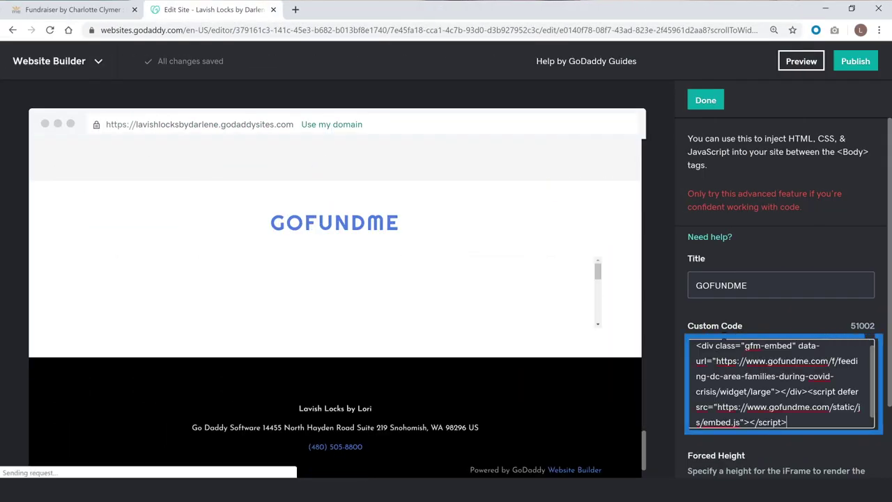
left_click(704, 102)
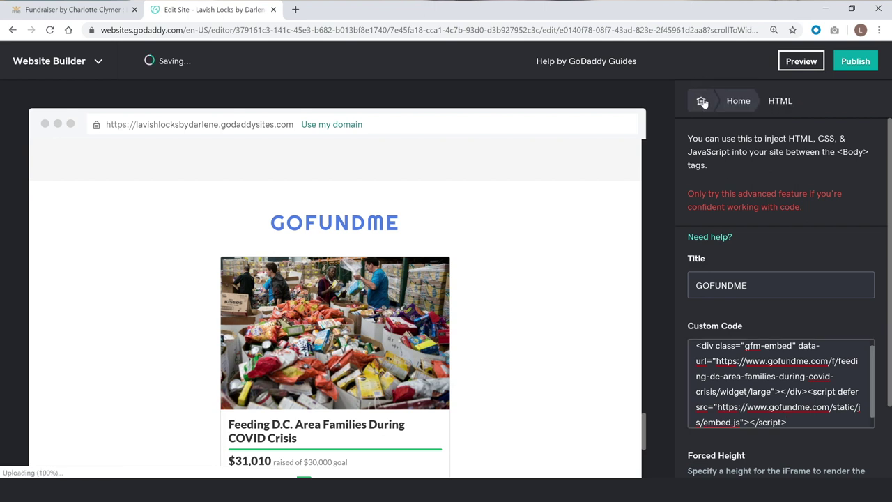
left_click(701, 101)
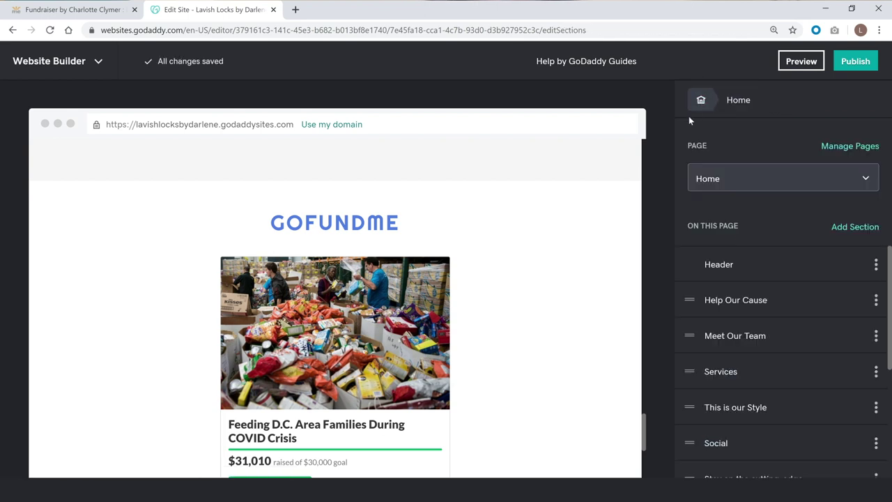
scroll(718, 444, "down", 3)
left_click_drag(686, 421, 701, 342)
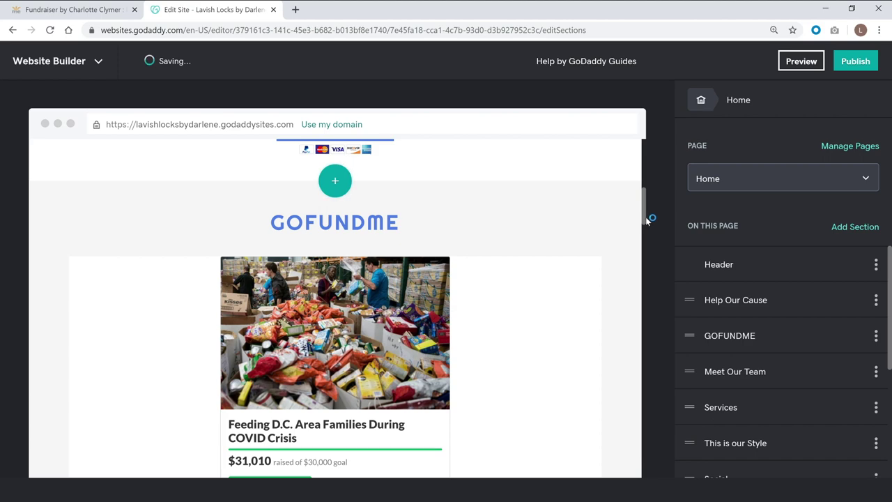
left_click_drag(648, 216, 643, 190)
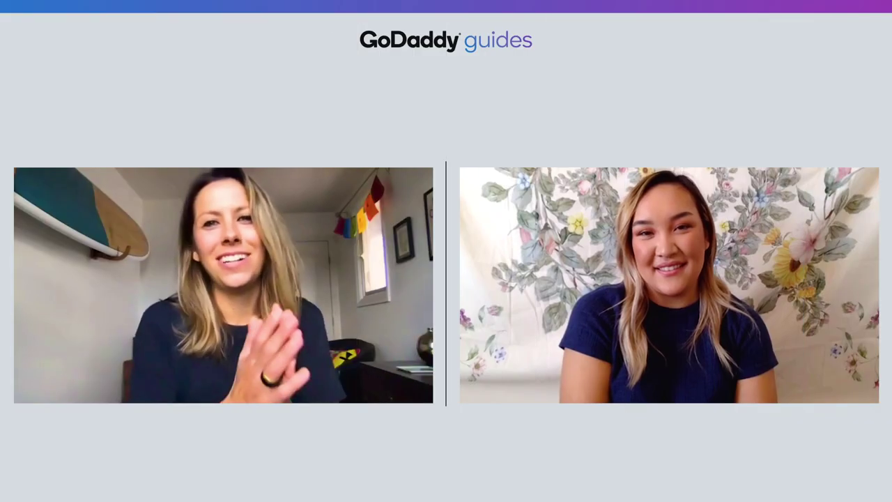